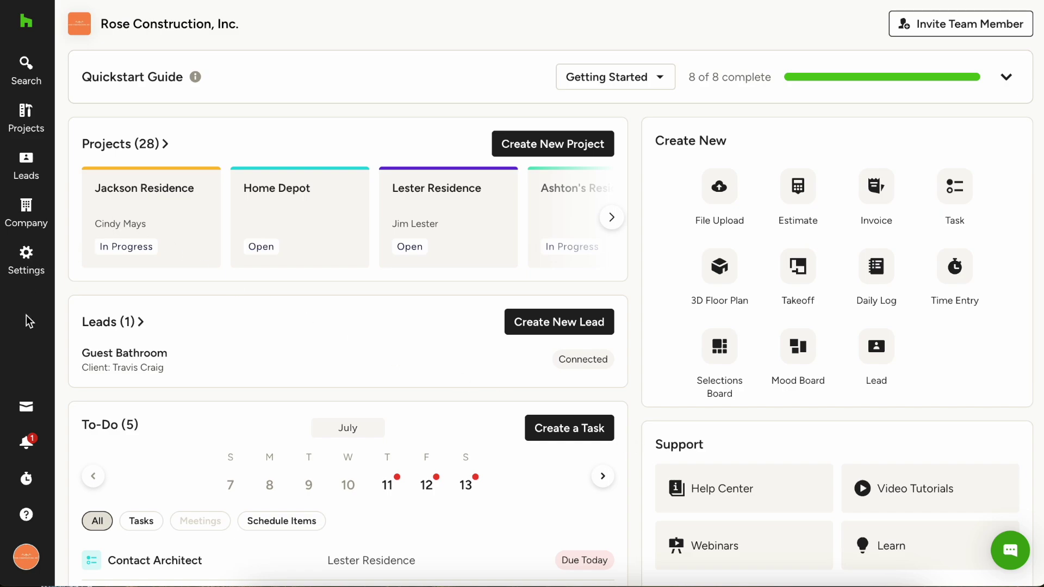
# Step: Connect the company Google account to Houzz Pro's Google Drive integration and approve Drive file access
pyautogui.moveTo(31, 272)
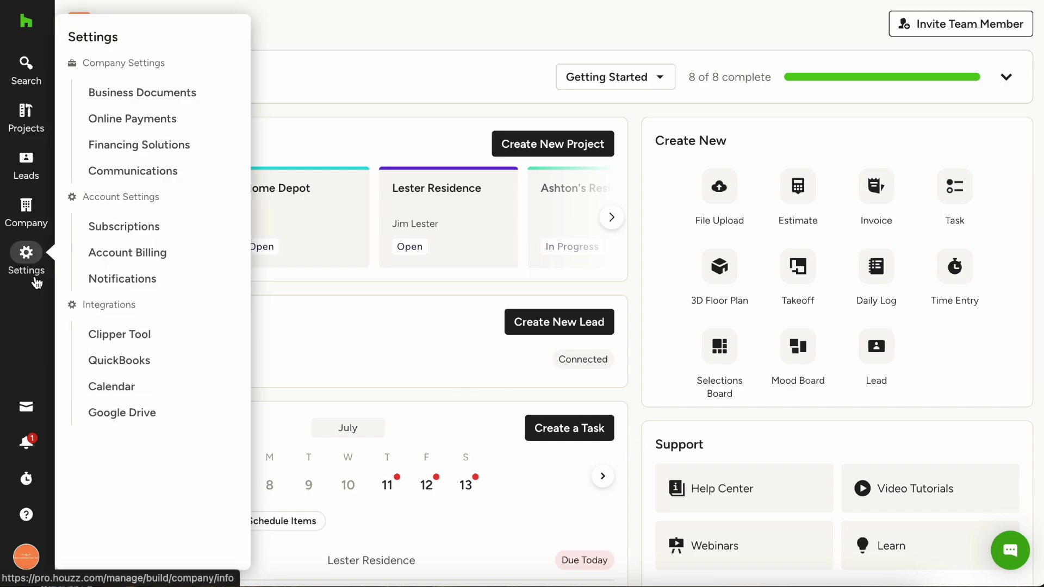
pyautogui.click(125, 415)
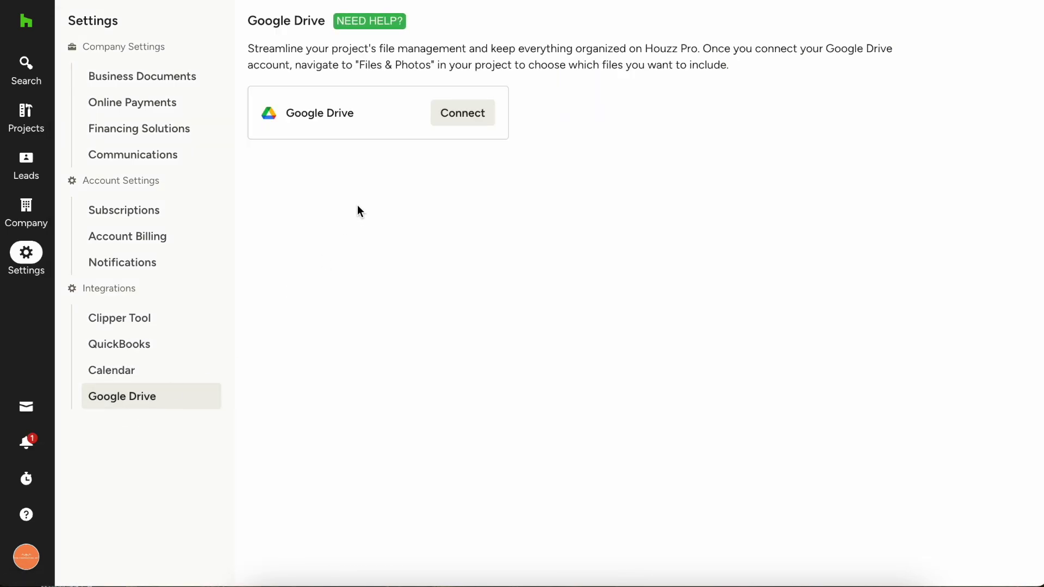
pyautogui.click(463, 117)
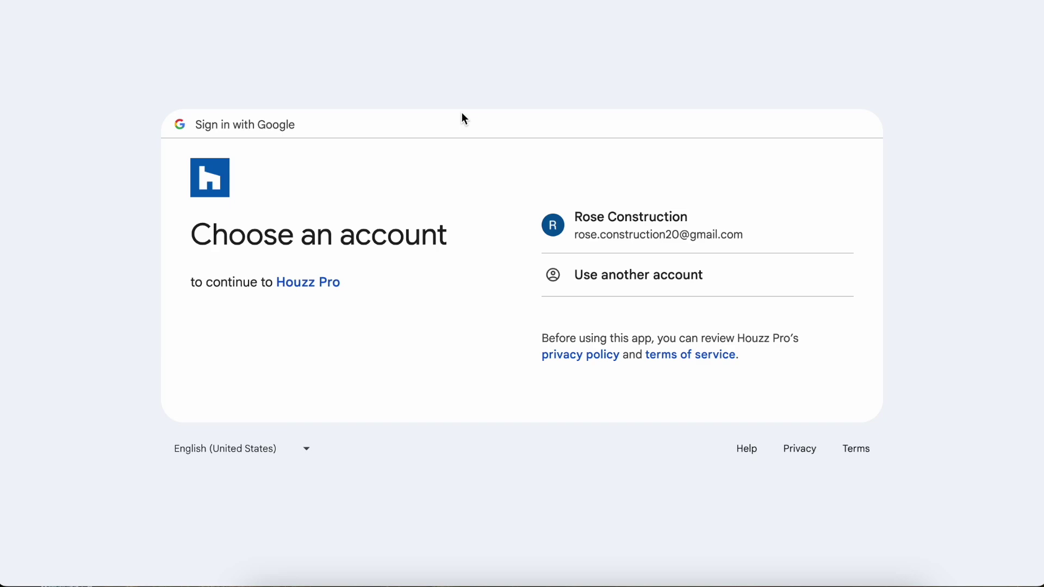
pyautogui.click(651, 226)
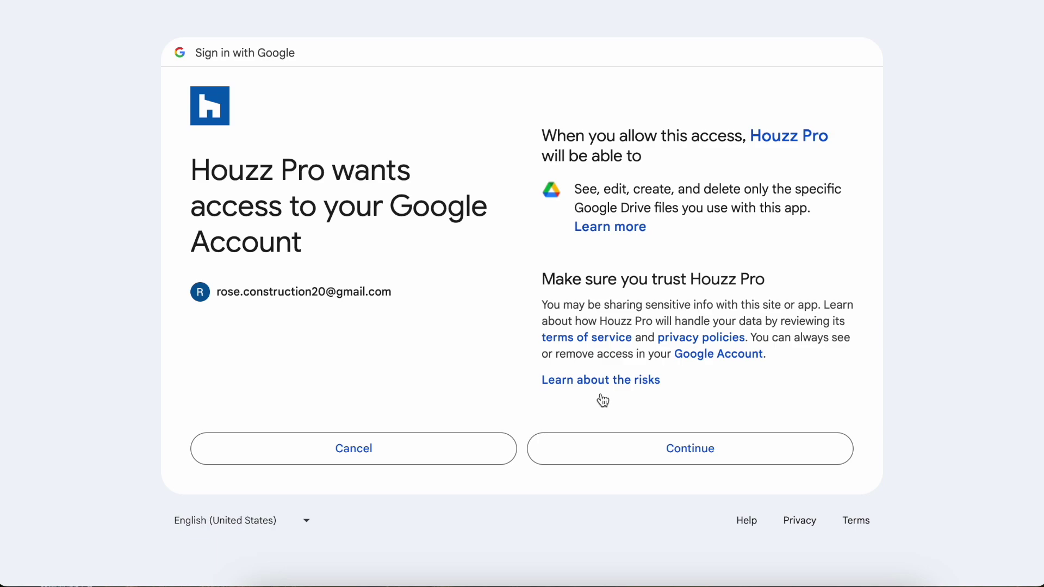
pyautogui.click(658, 447)
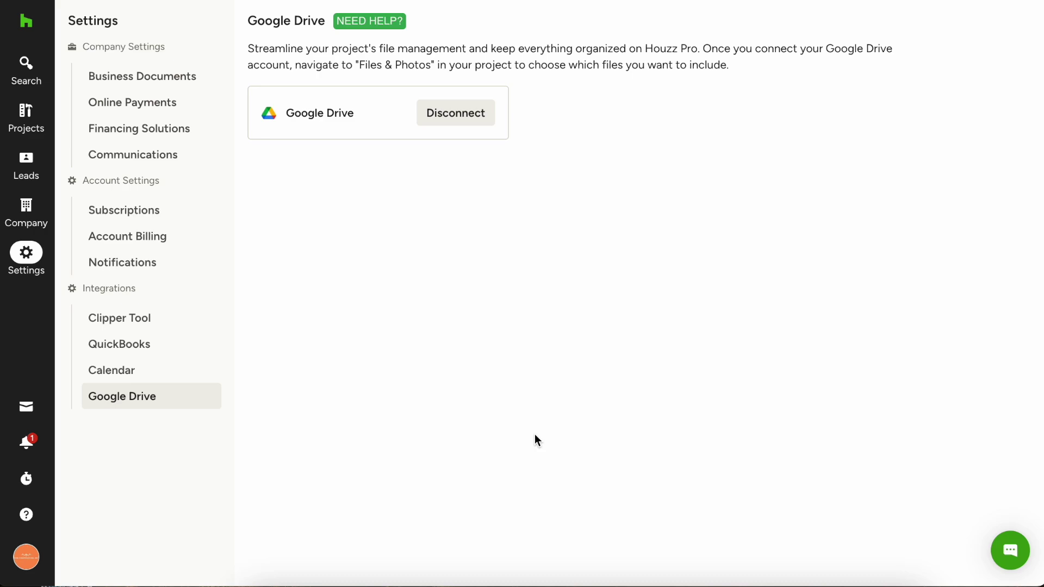
# Step: Go to the Lester Residence project and show its Files & Photos list
pyautogui.click(27, 66)
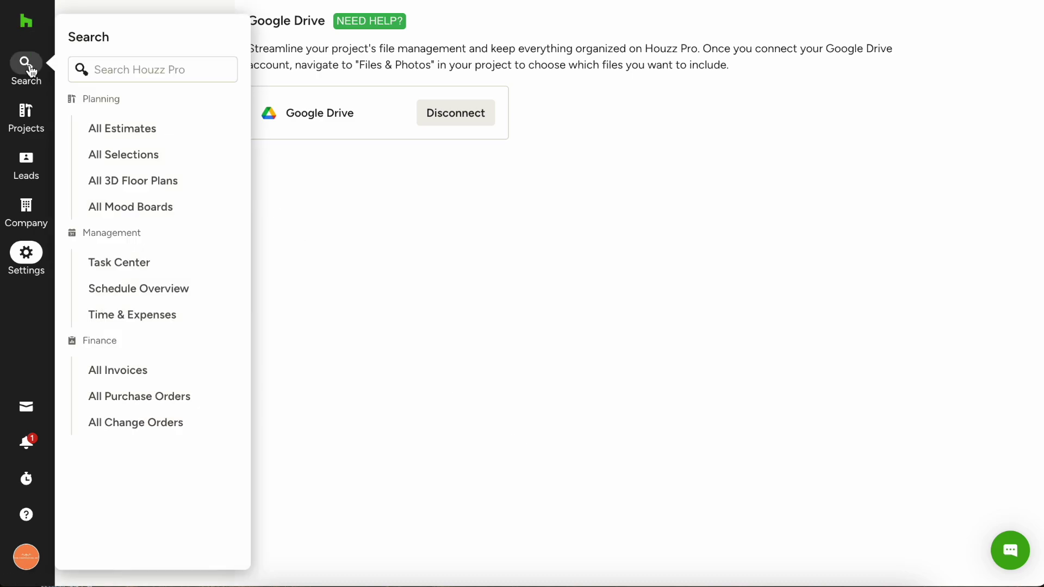
pyautogui.click(29, 113)
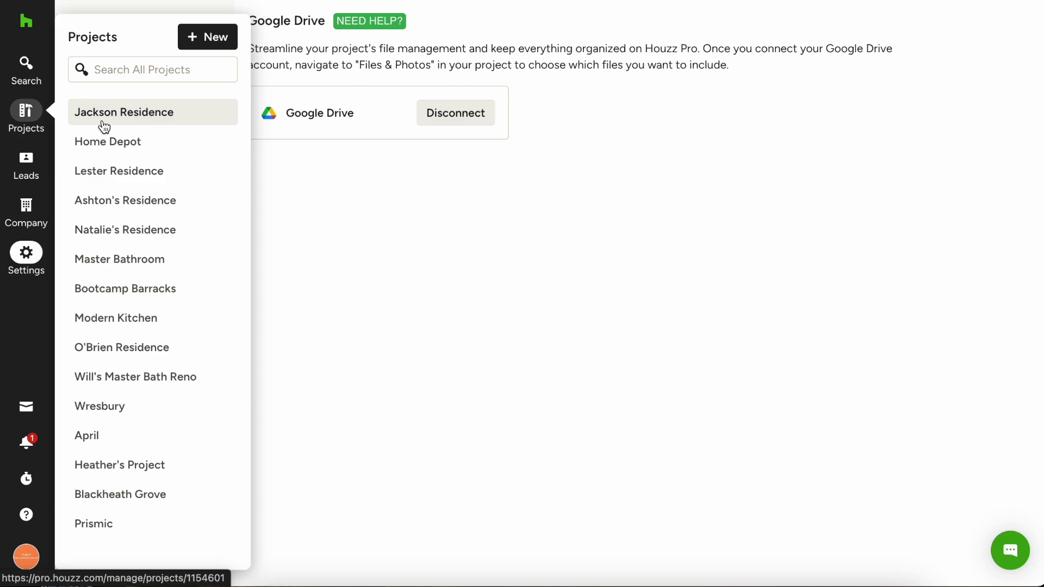
pyautogui.click(114, 174)
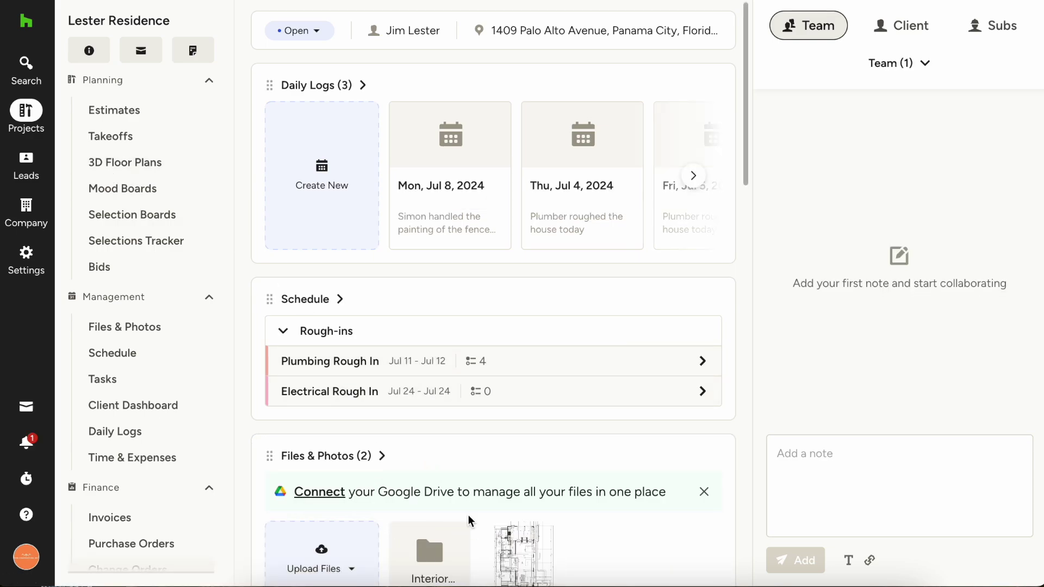
pyautogui.scroll(-2, 478, 499)
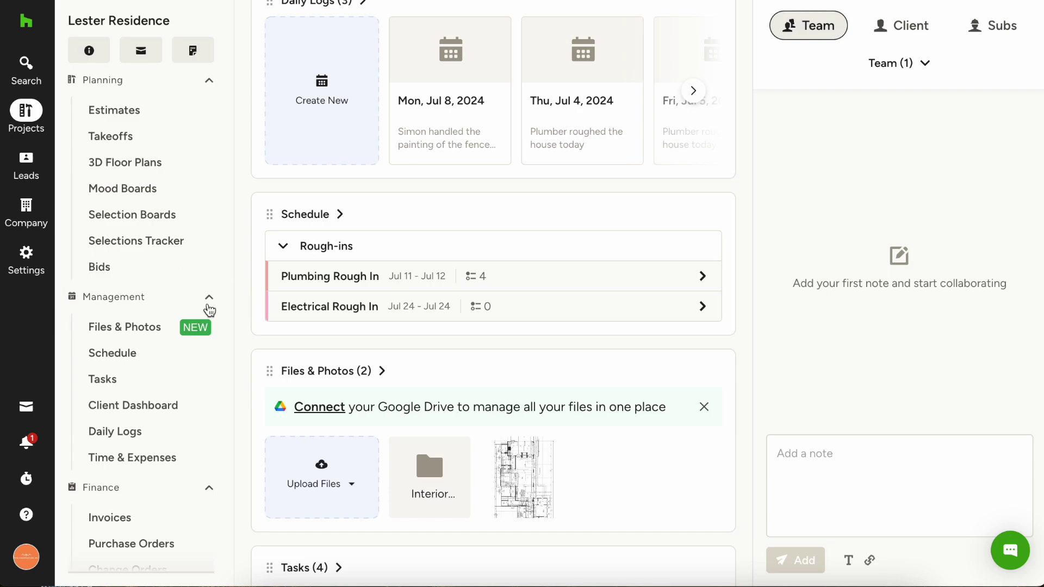
pyautogui.click(152, 327)
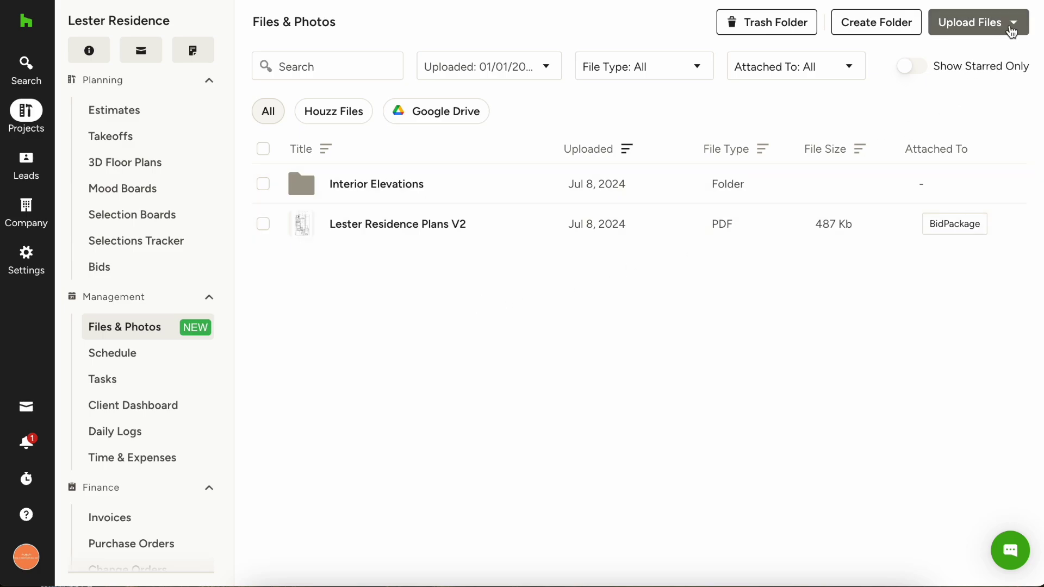
# Step: Upload Lester Wish List and Lester Project Meeting Notes from the Drive Lester Project folder
pyautogui.click(1014, 28)
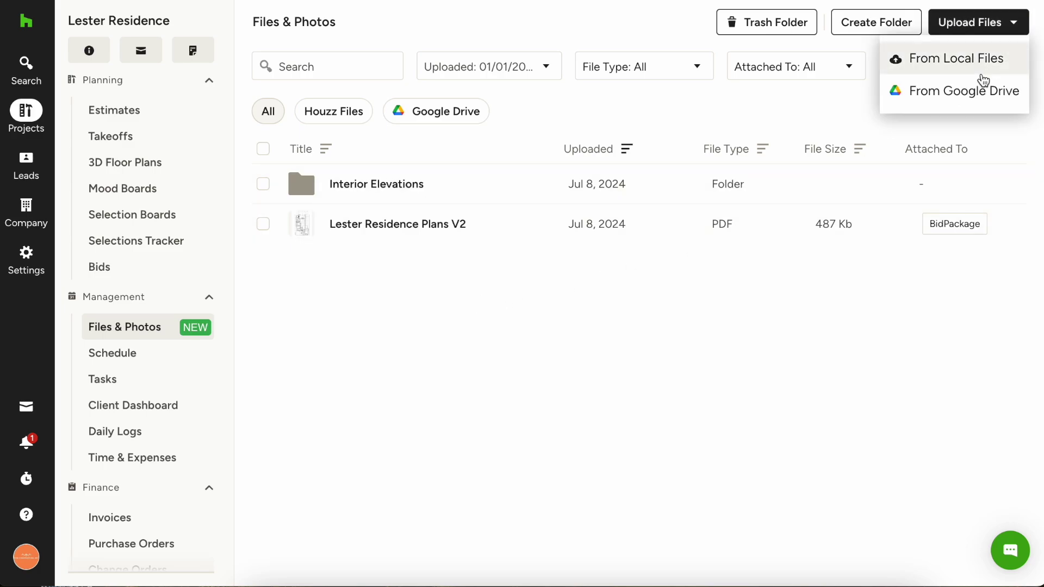
pyautogui.click(970, 94)
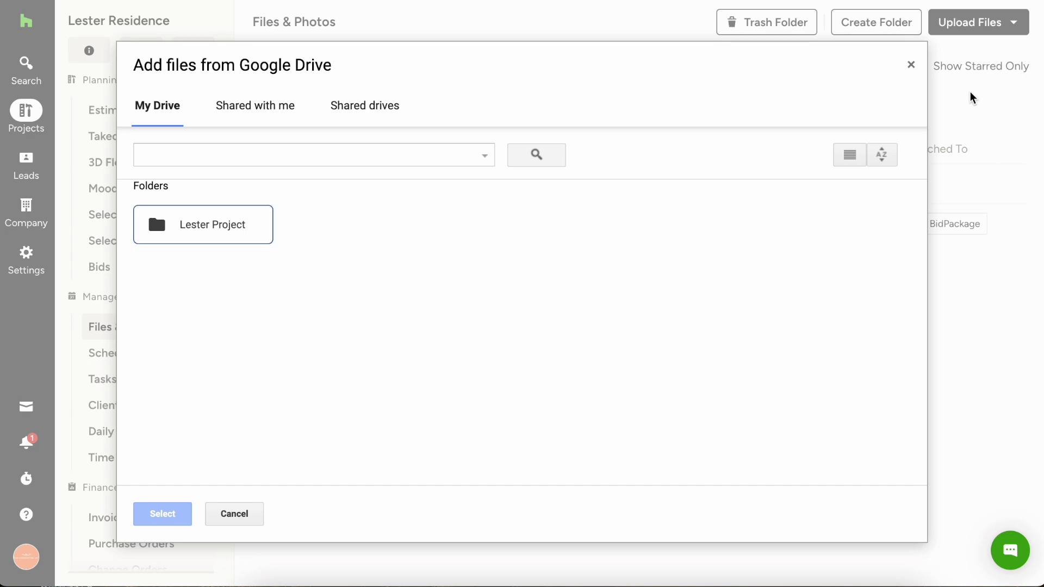
pyautogui.click(220, 235)
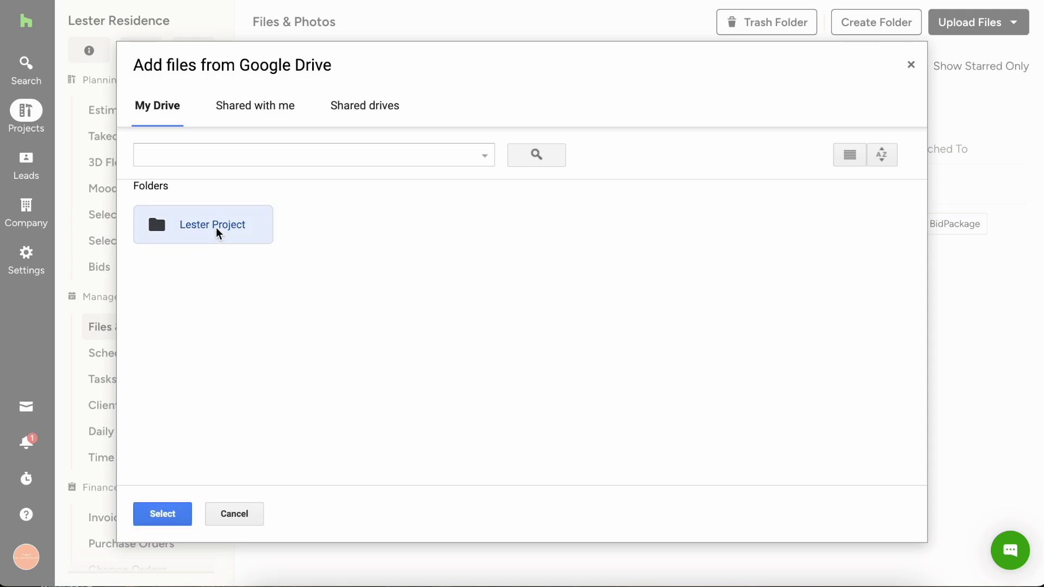
pyautogui.doubleClick(217, 233)
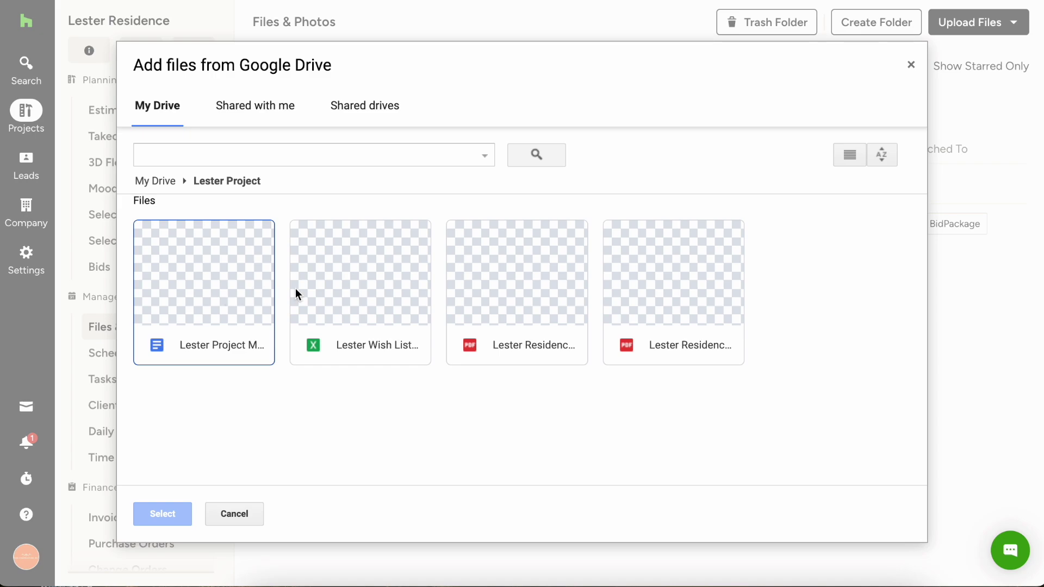
pyautogui.click(327, 294)
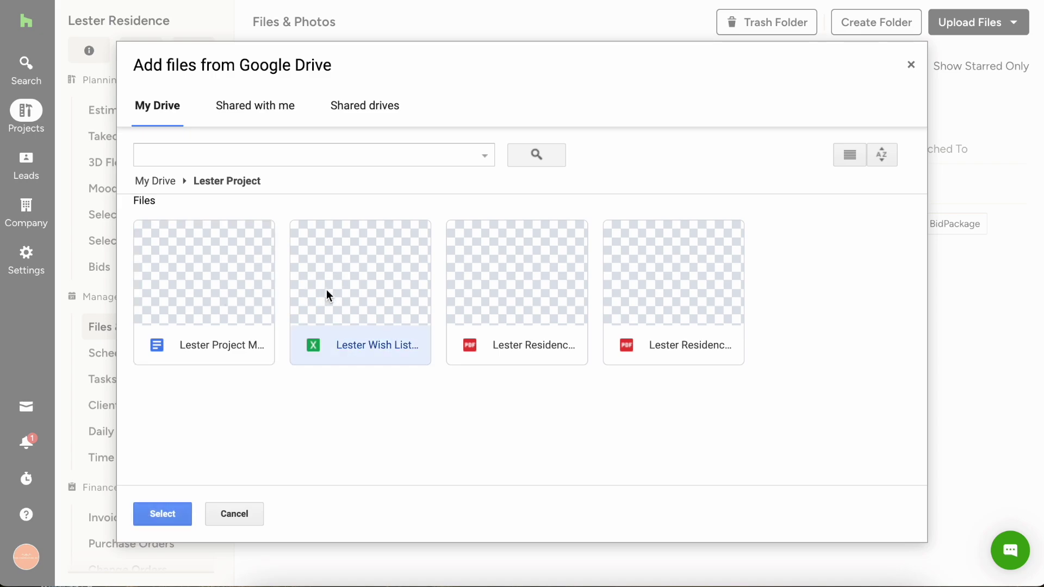
pyautogui.click(239, 305)
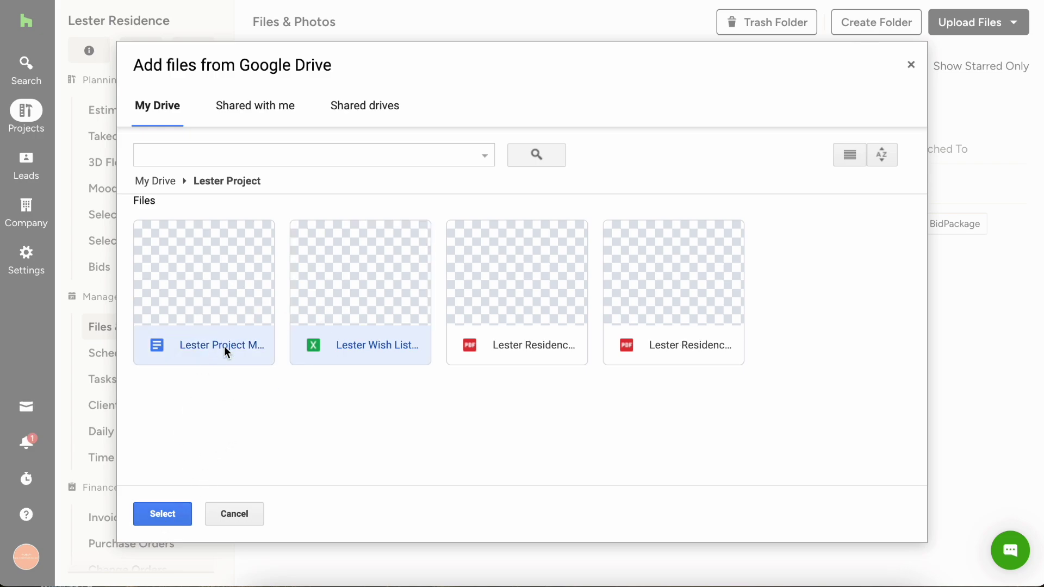
pyautogui.click(164, 515)
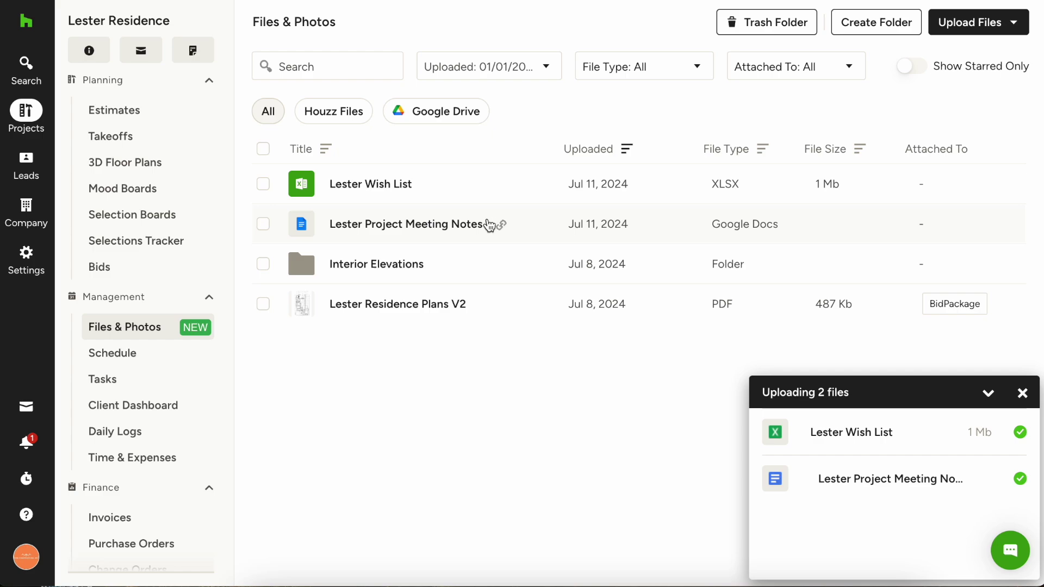
# Step: Preview Lester Project Meeting Notes in Google Drive, then return to the project file list
pyautogui.click(447, 231)
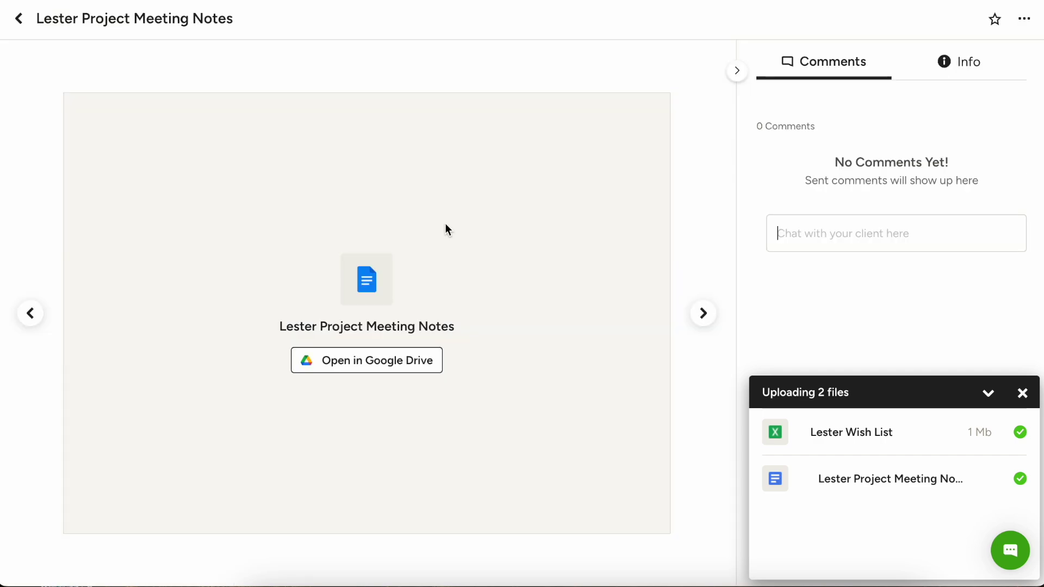
pyautogui.click(392, 354)
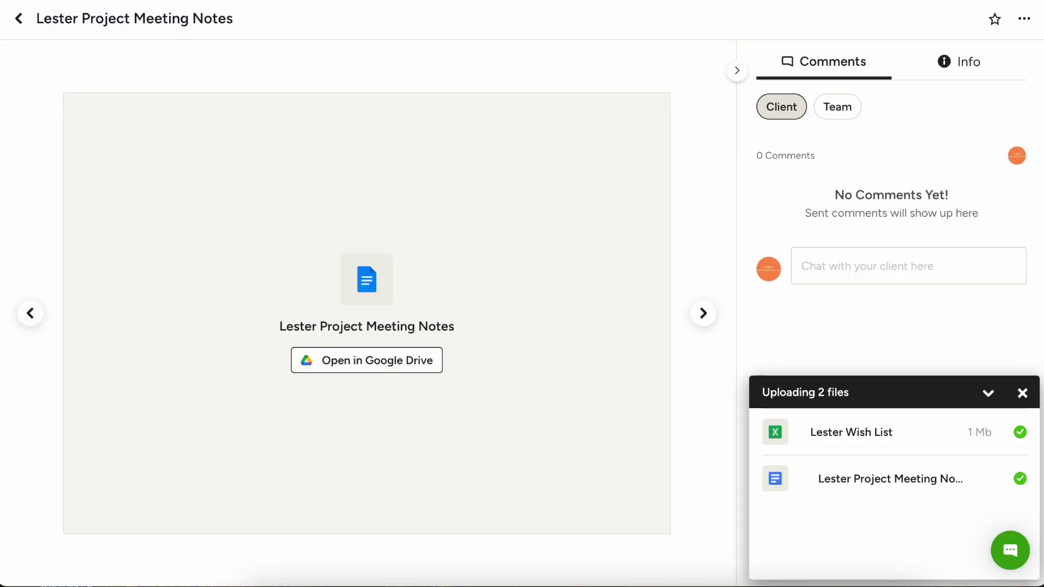
pyautogui.click(18, 18)
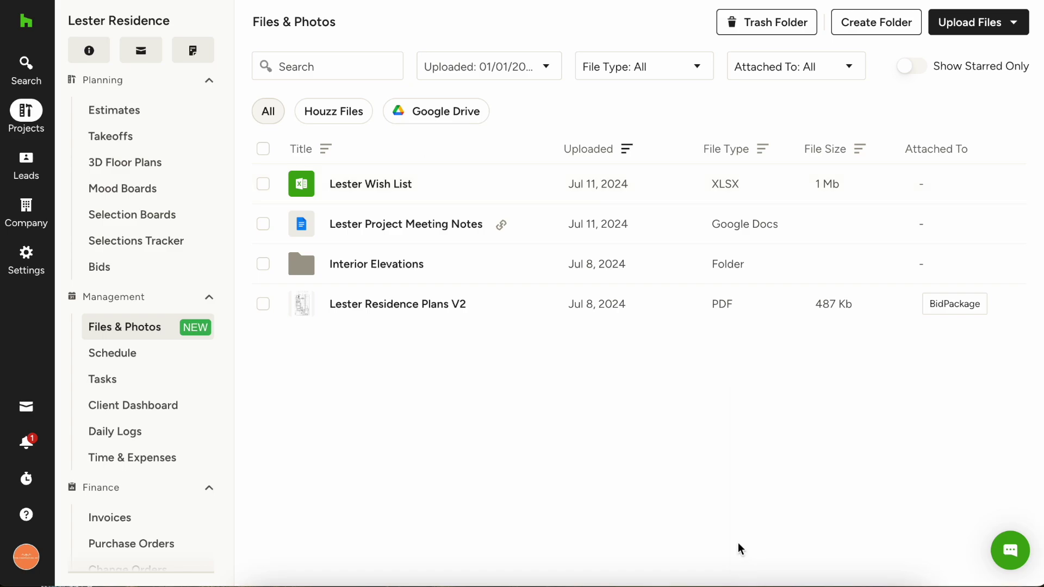
# Step: Add the whole Lester Project Drive folder to the project files and view it in Google Drive
pyautogui.click(1015, 24)
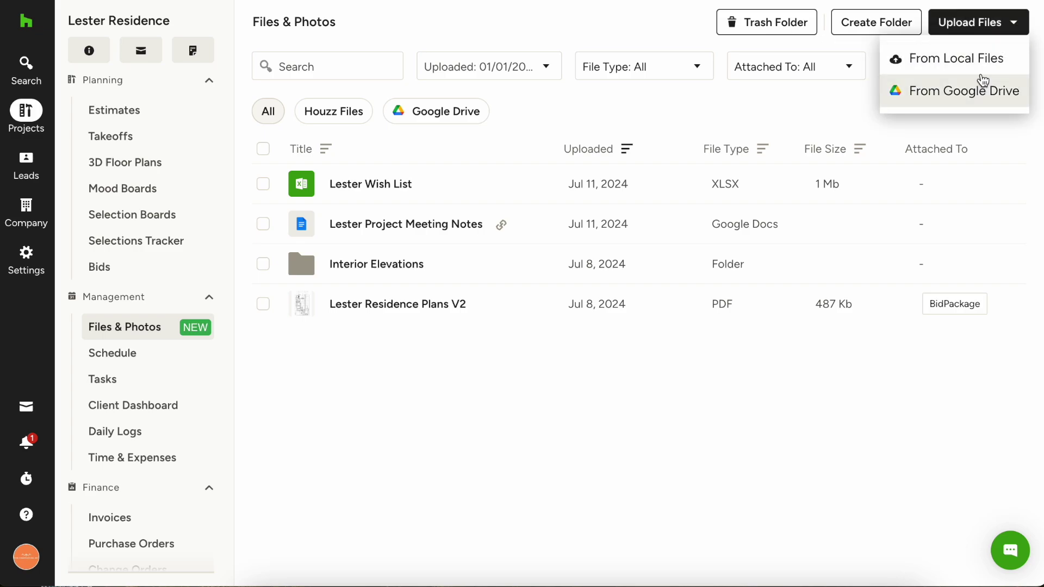
pyautogui.click(983, 81)
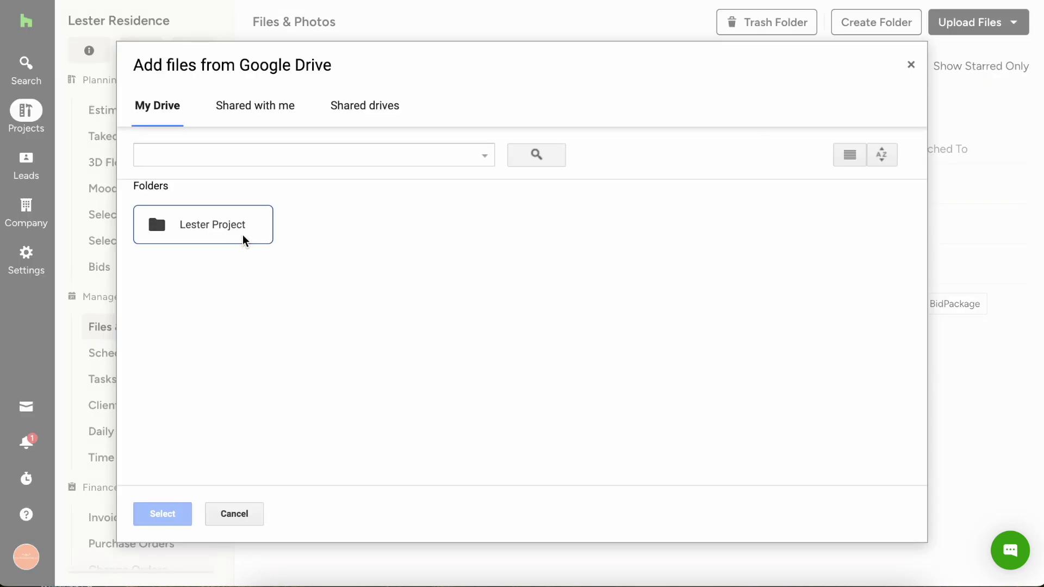
pyautogui.click(244, 240)
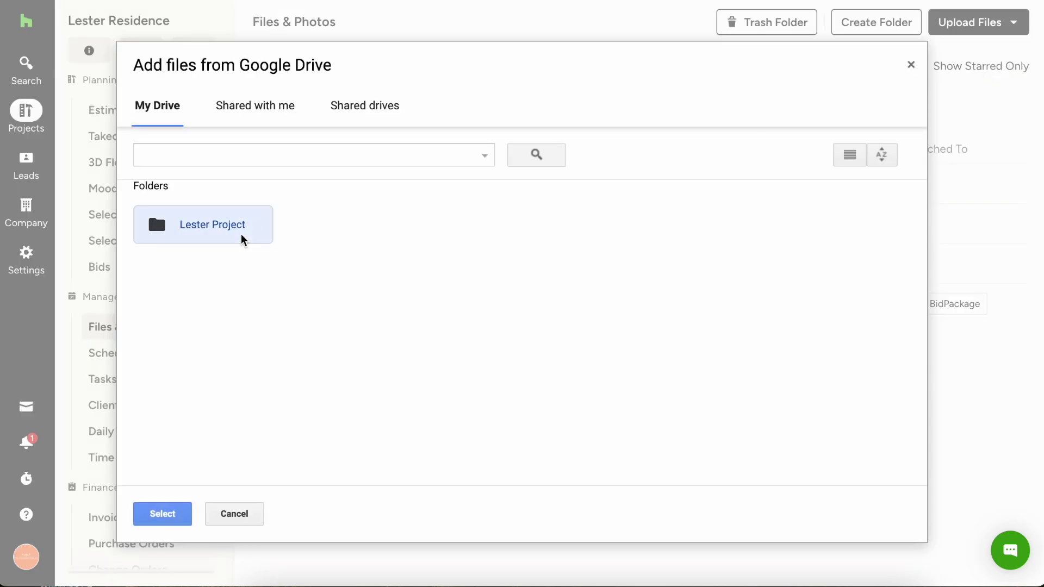
pyautogui.click(163, 514)
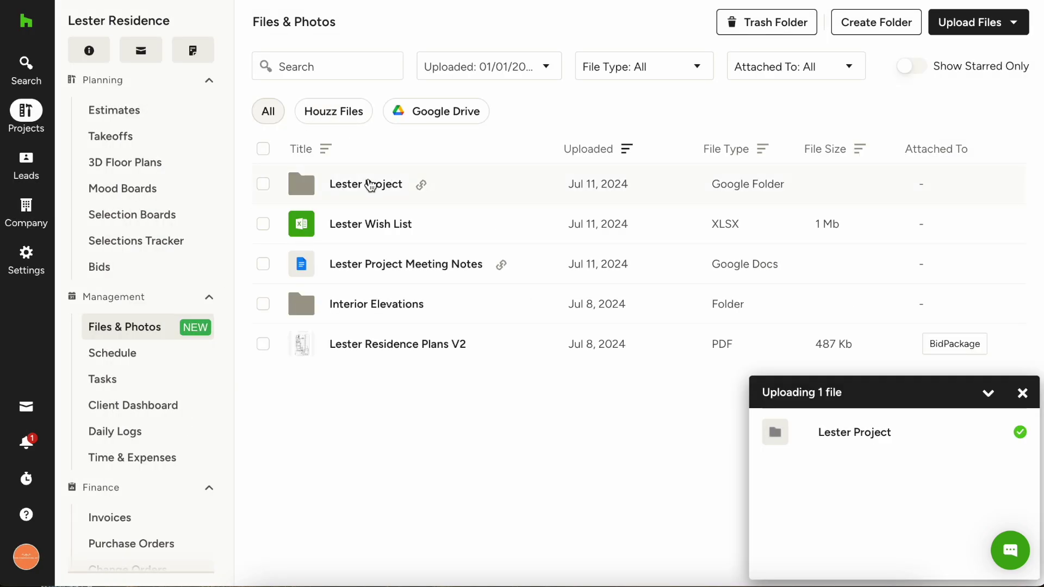
pyautogui.click(370, 184)
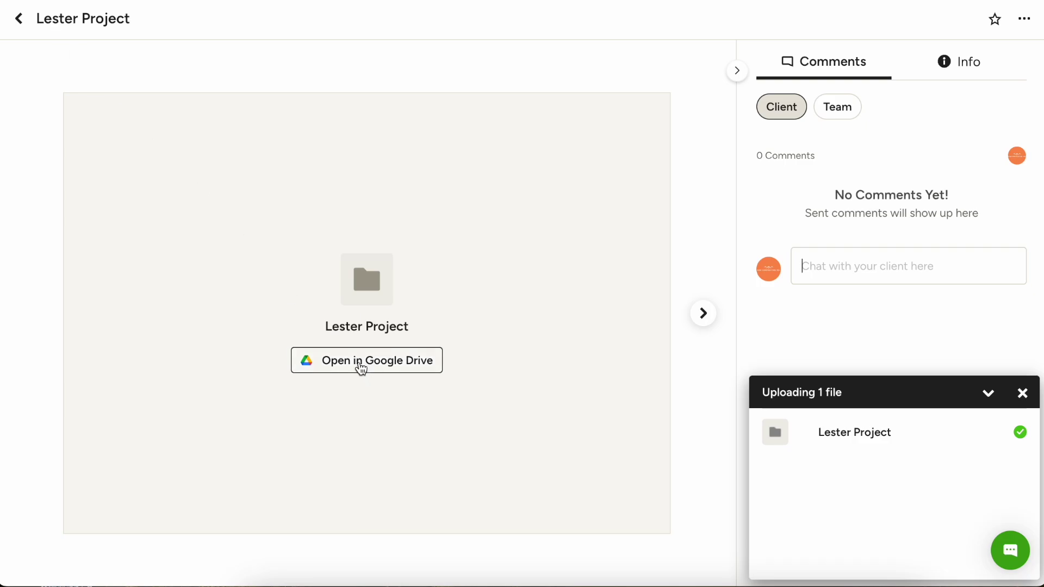
pyautogui.click(359, 365)
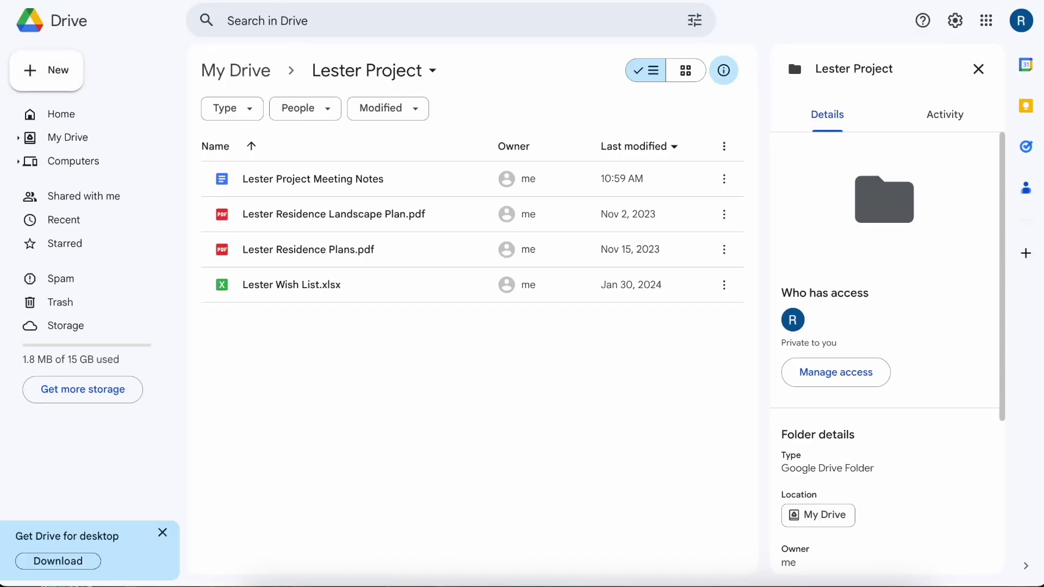
# Step: Return to the Lester Residence Files & Photos list and dismiss the finished upload notice
pyautogui.click(136, 2)
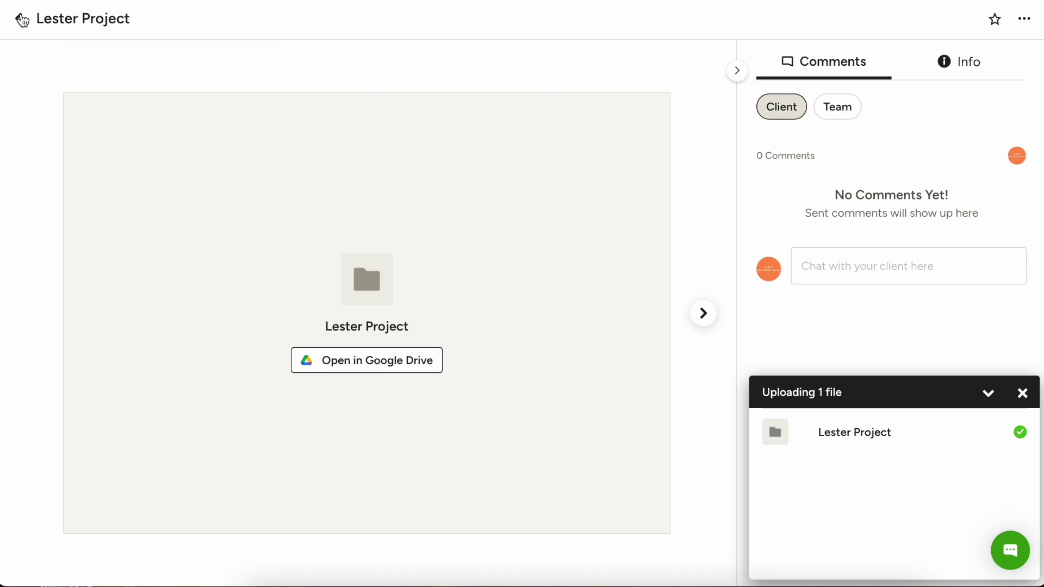
pyautogui.click(17, 20)
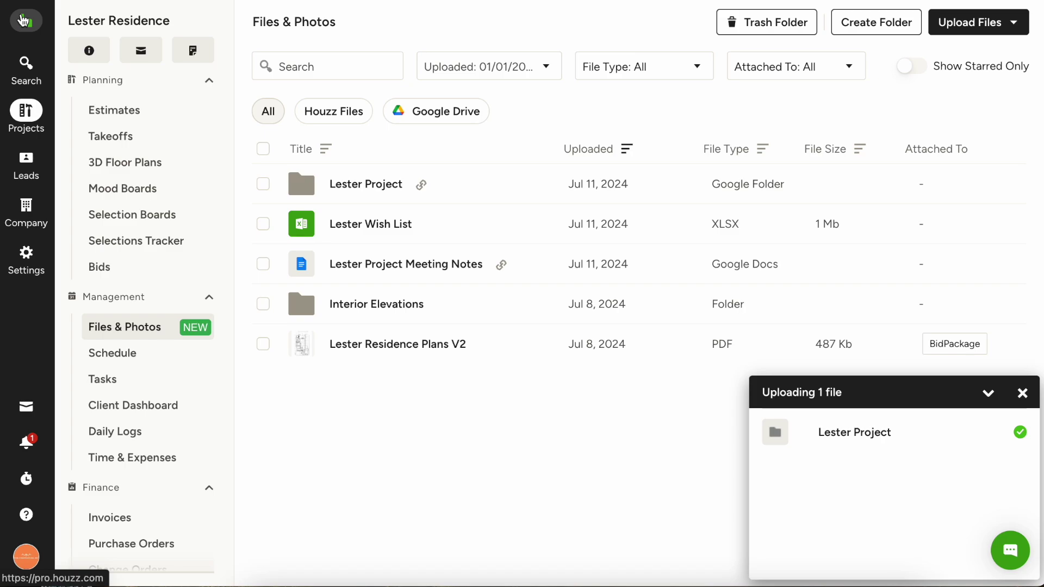
pyautogui.click(1021, 394)
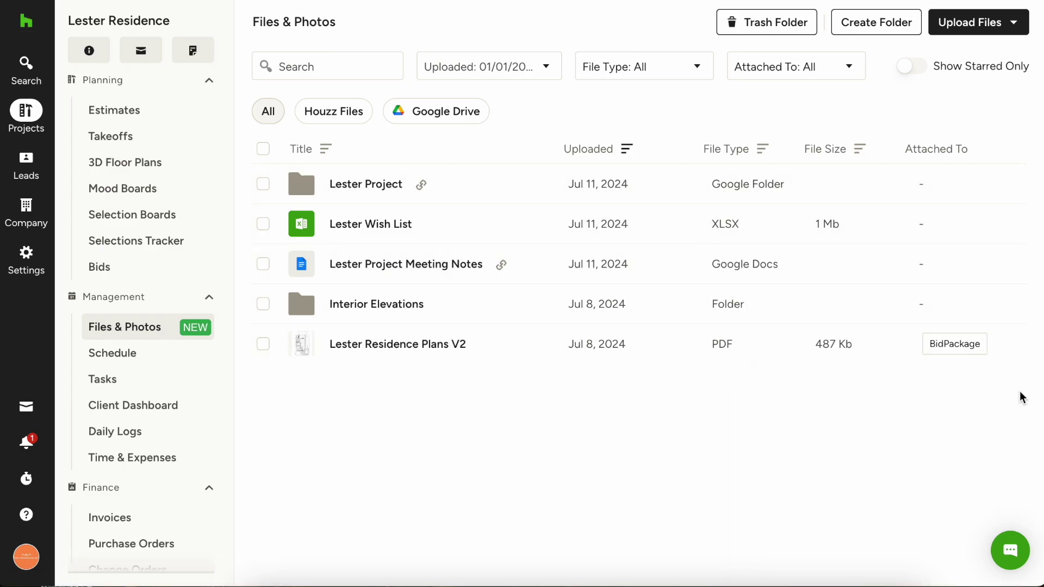
# Step: Give the client dashboard Access permission on Lester Wish List, leaving subcontractors without access
pyautogui.click(265, 226)
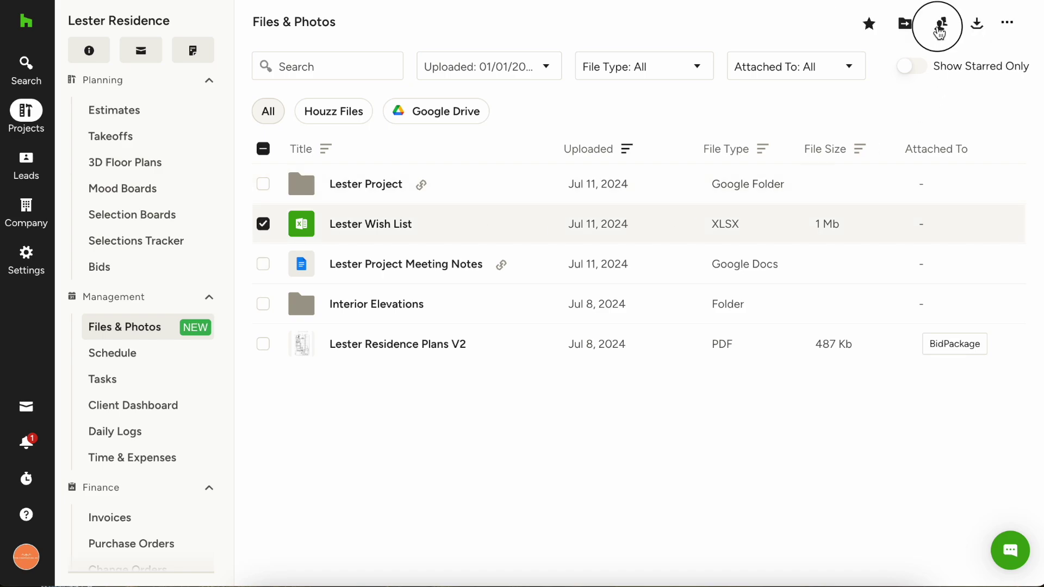
pyautogui.click(940, 27)
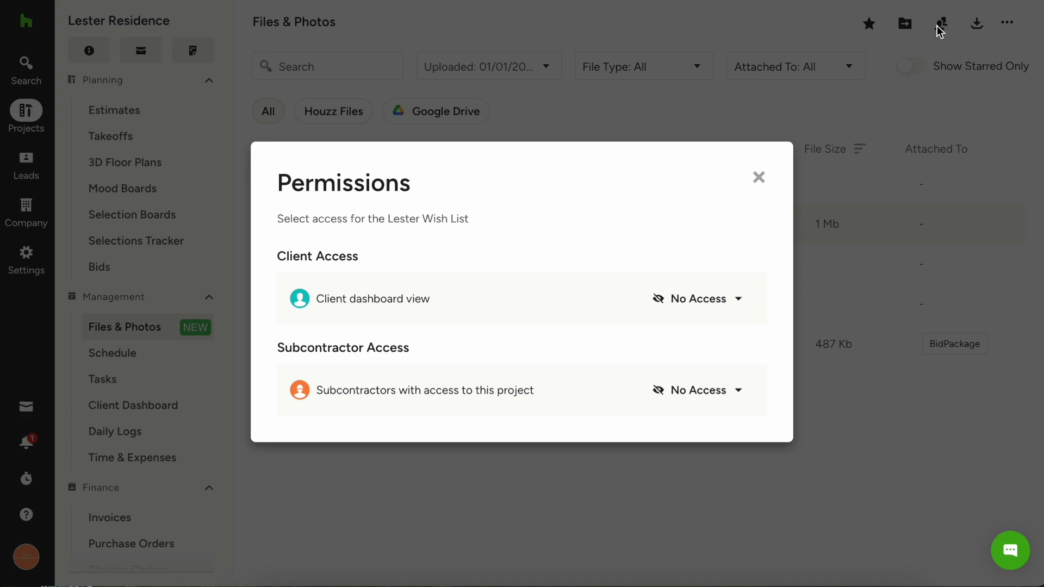
pyautogui.click(727, 304)
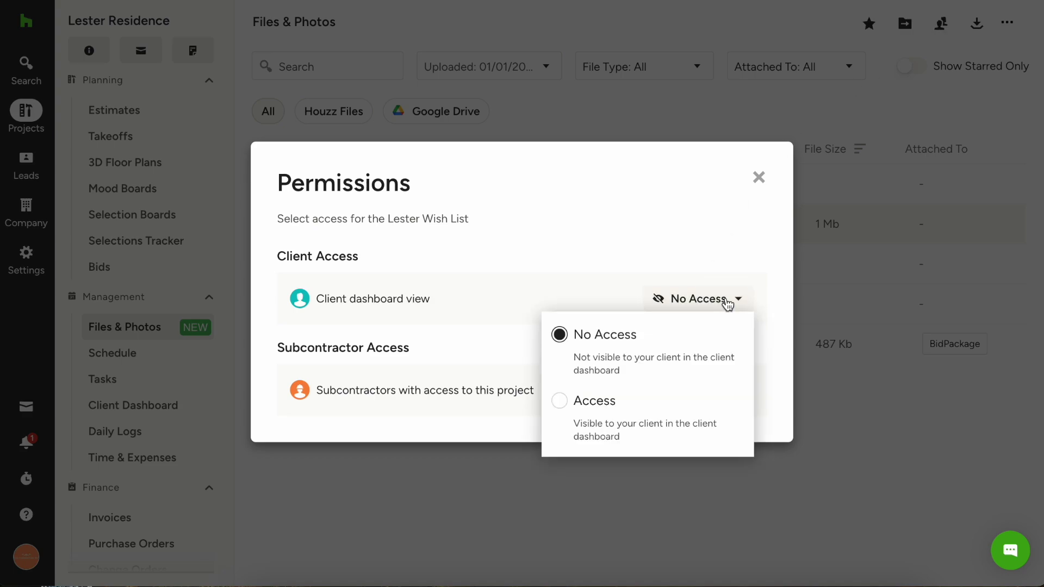
pyautogui.click(566, 405)
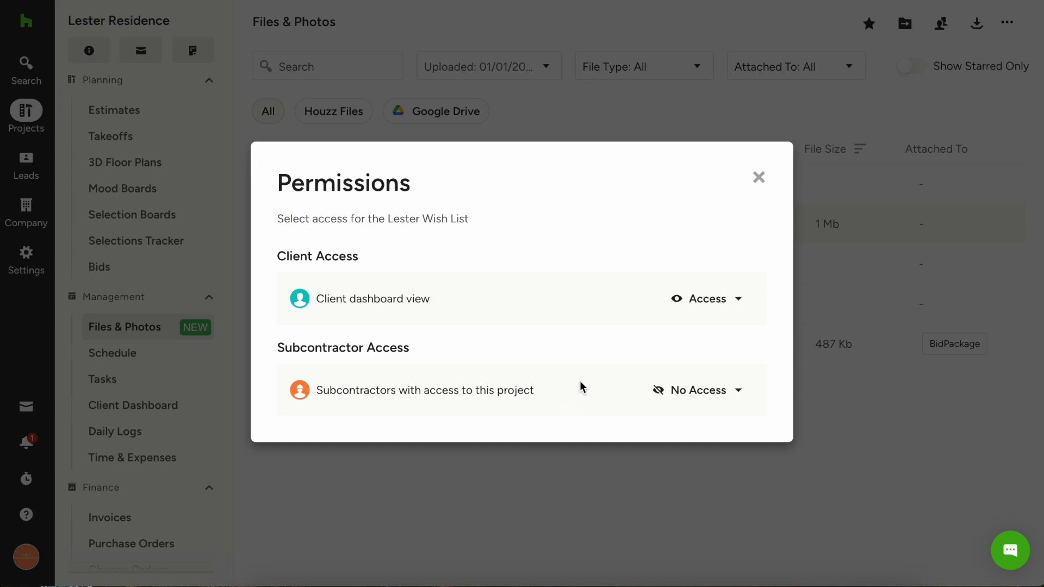
pyautogui.click(759, 179)
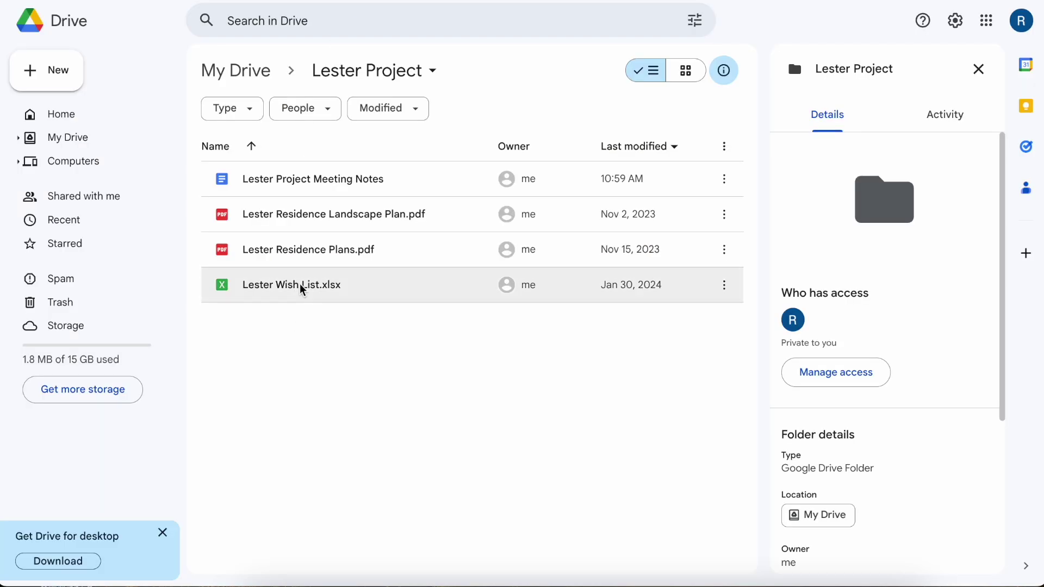
pyautogui.click(344, 288)
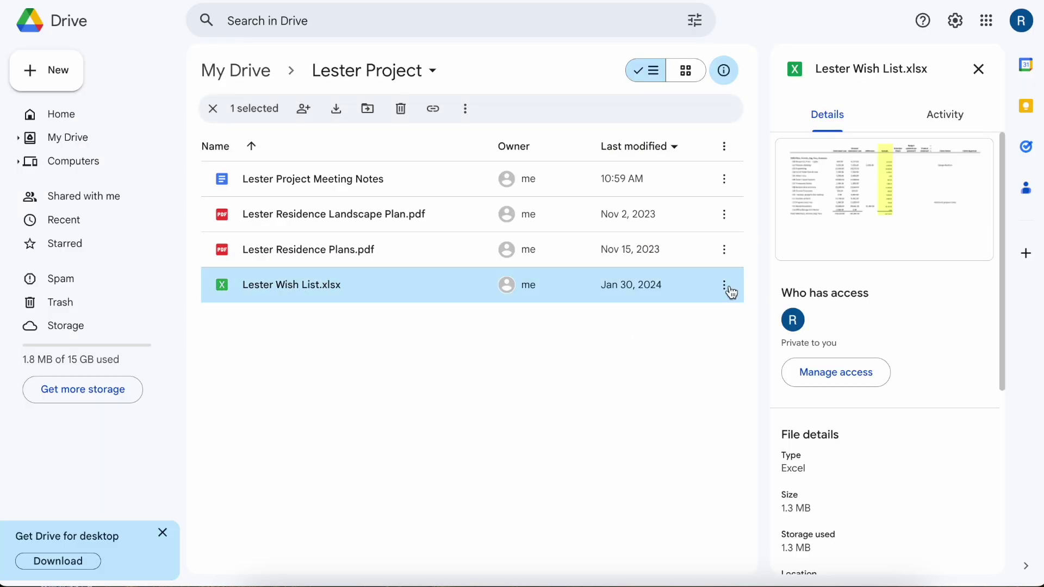
pyautogui.click(725, 286)
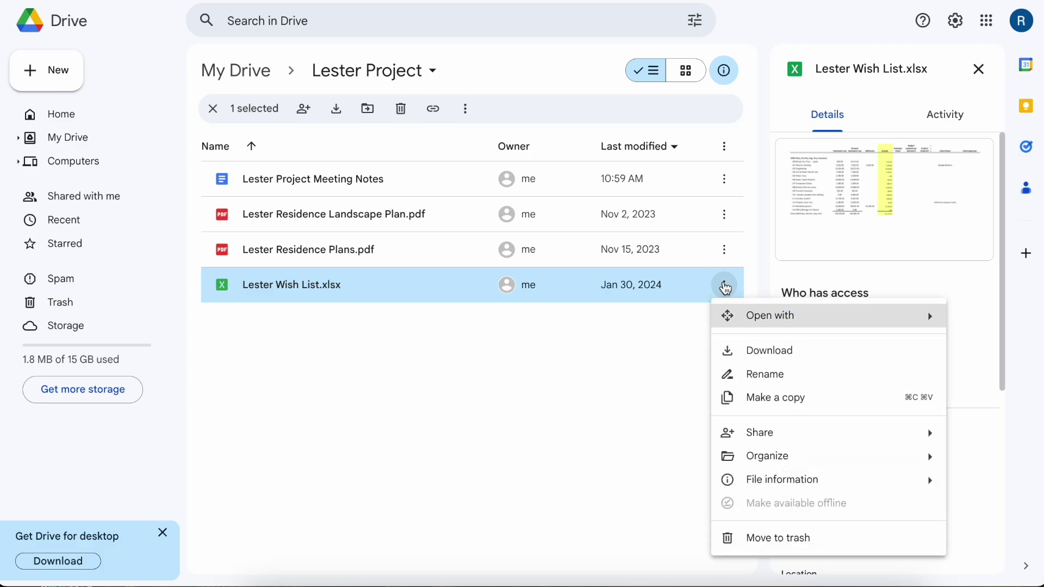
pyautogui.moveTo(796, 432)
pyautogui.click(637, 434)
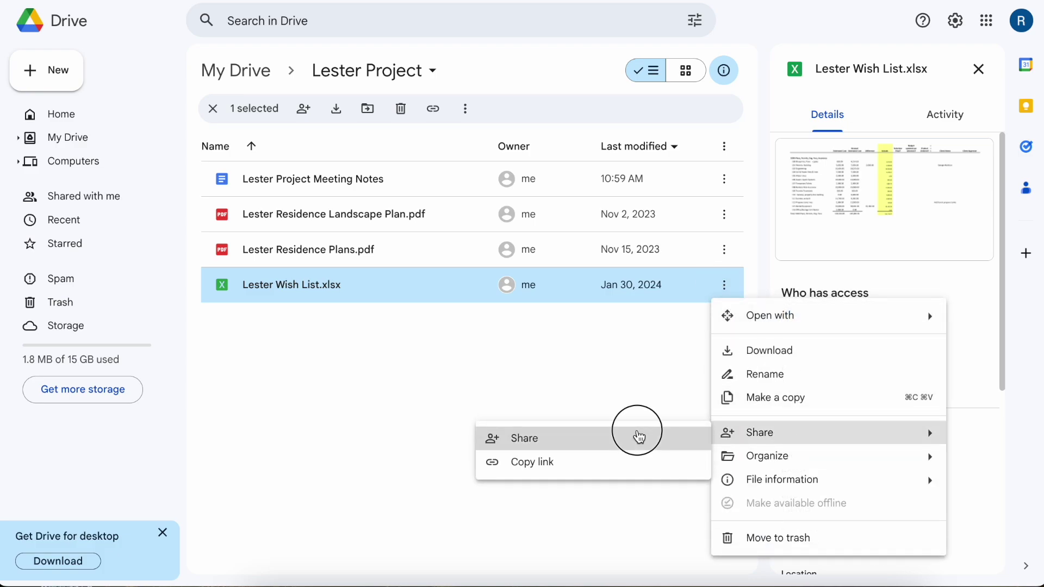
pyautogui.click(443, 346)
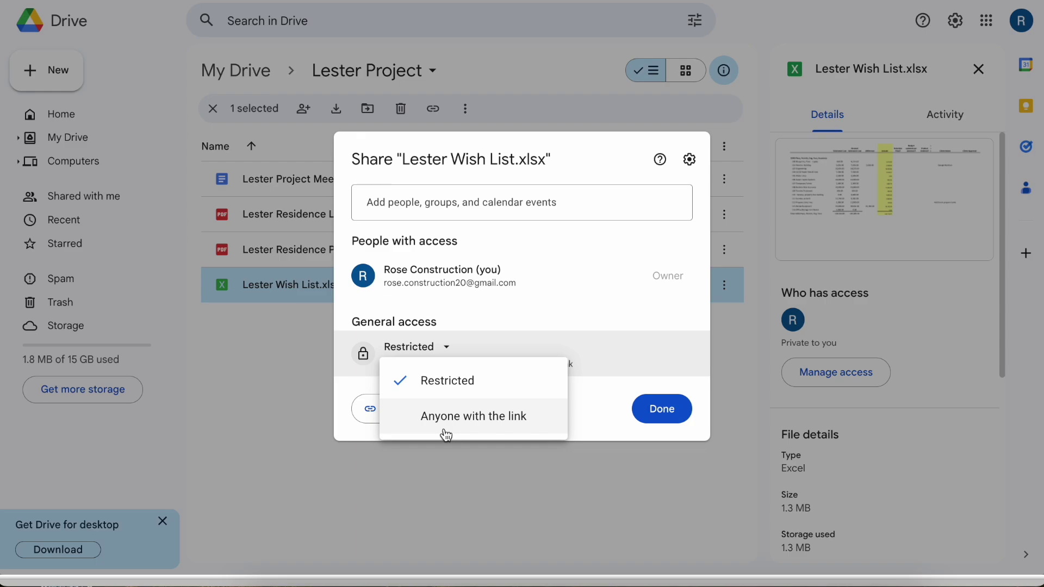
pyautogui.click(430, 202)
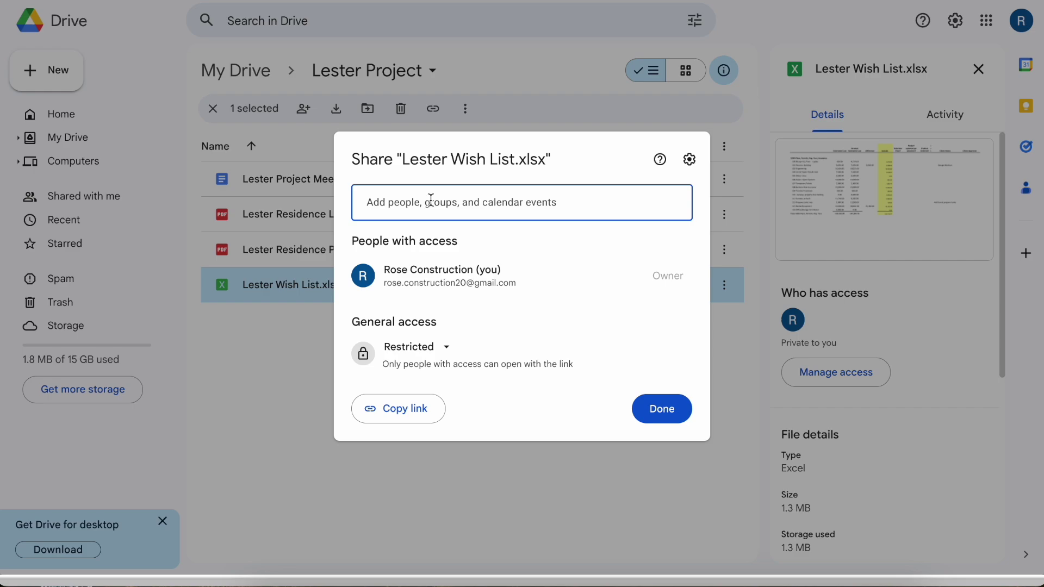
pyautogui.click(662, 412)
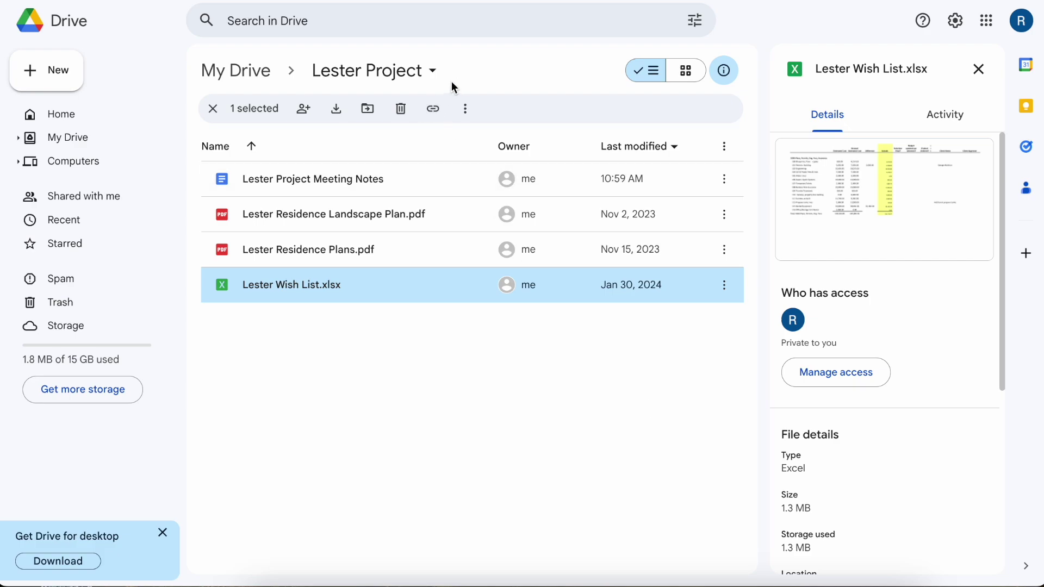
# Step: Review the Lester Project folder's General access in Drive sharing, keeping it restricted
pyautogui.click(433, 73)
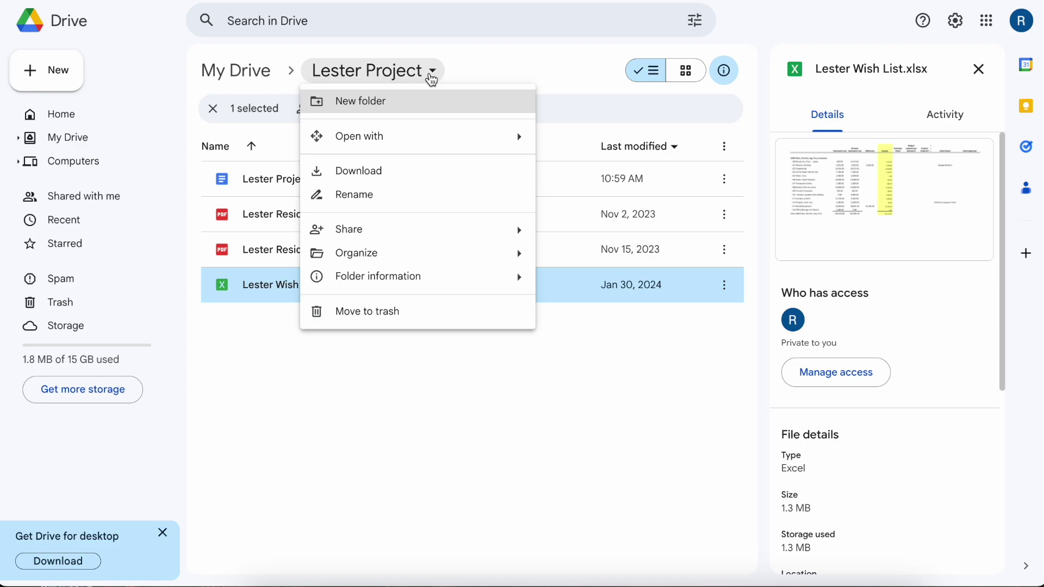
pyautogui.moveTo(424, 243)
pyautogui.click(581, 238)
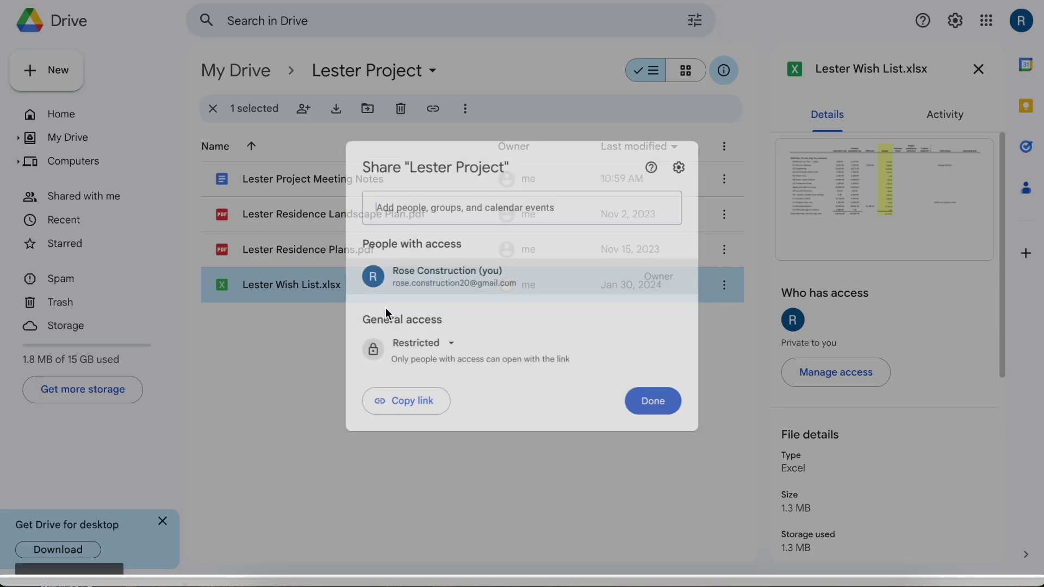
pyautogui.click(446, 347)
pyautogui.click(641, 408)
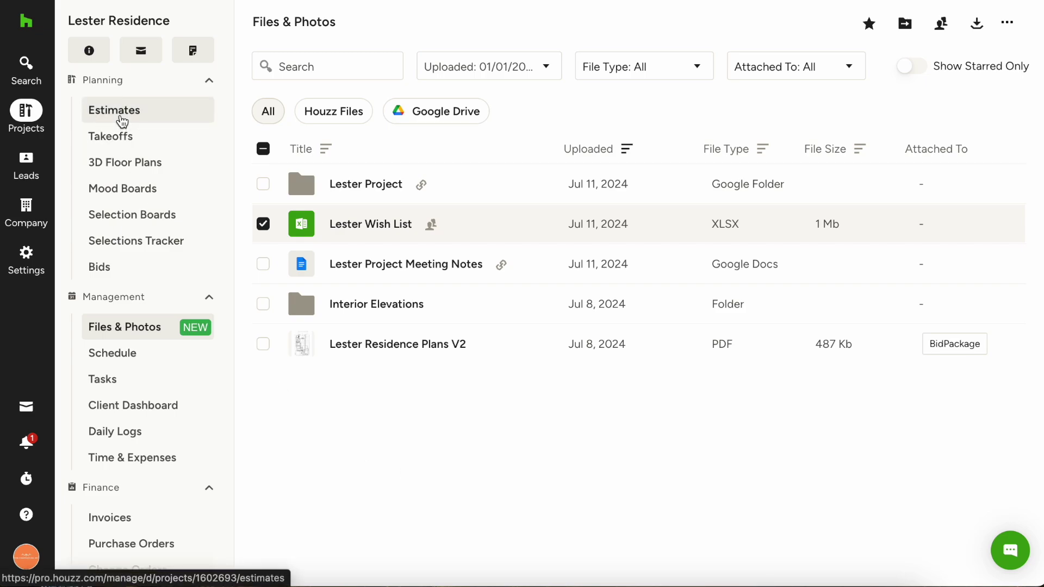
pyautogui.click(122, 120)
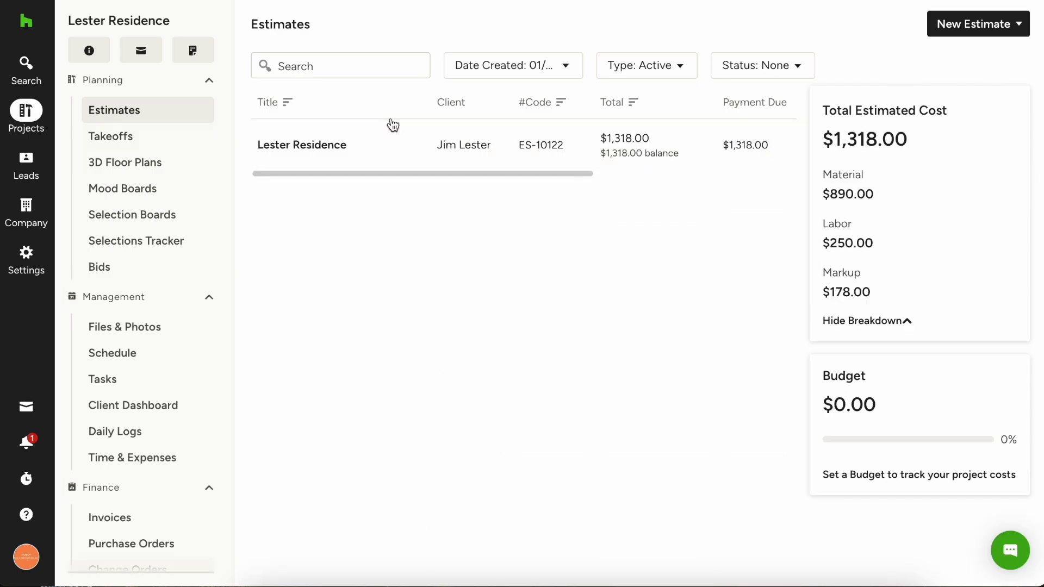
pyautogui.click(296, 144)
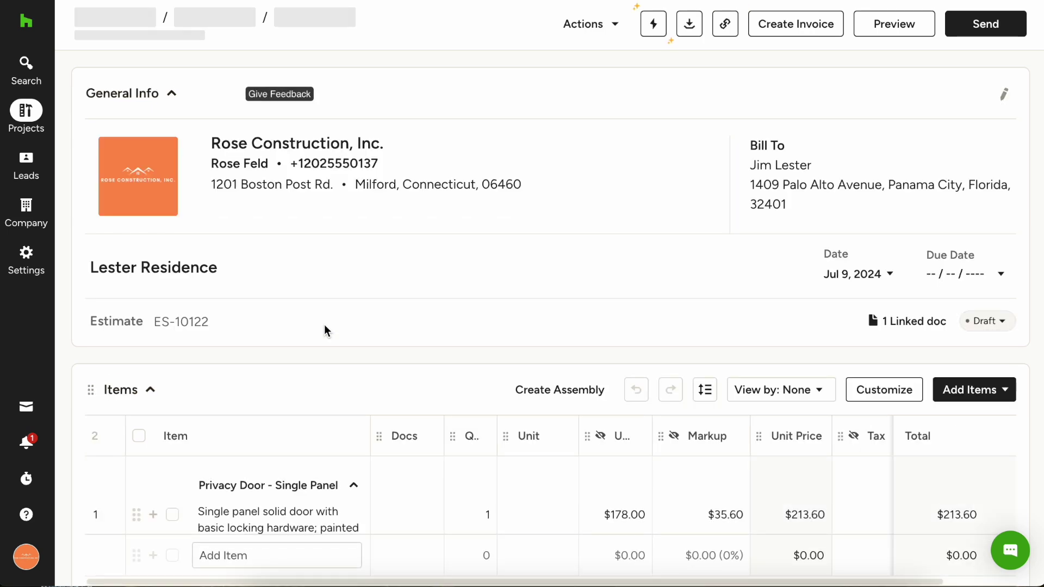
pyautogui.scroll(-6, 324, 332)
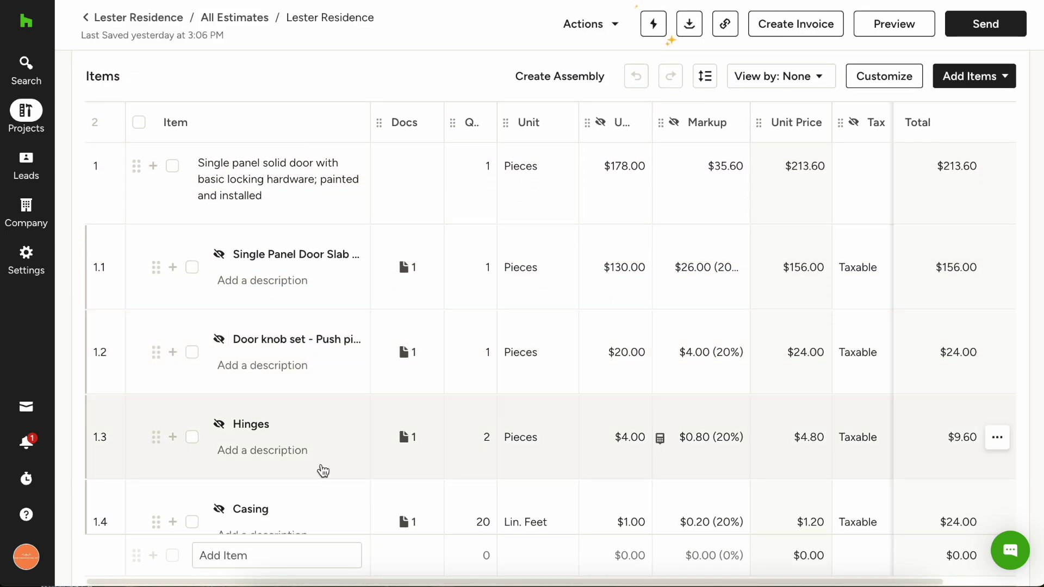
pyautogui.scroll(-15, 324, 471)
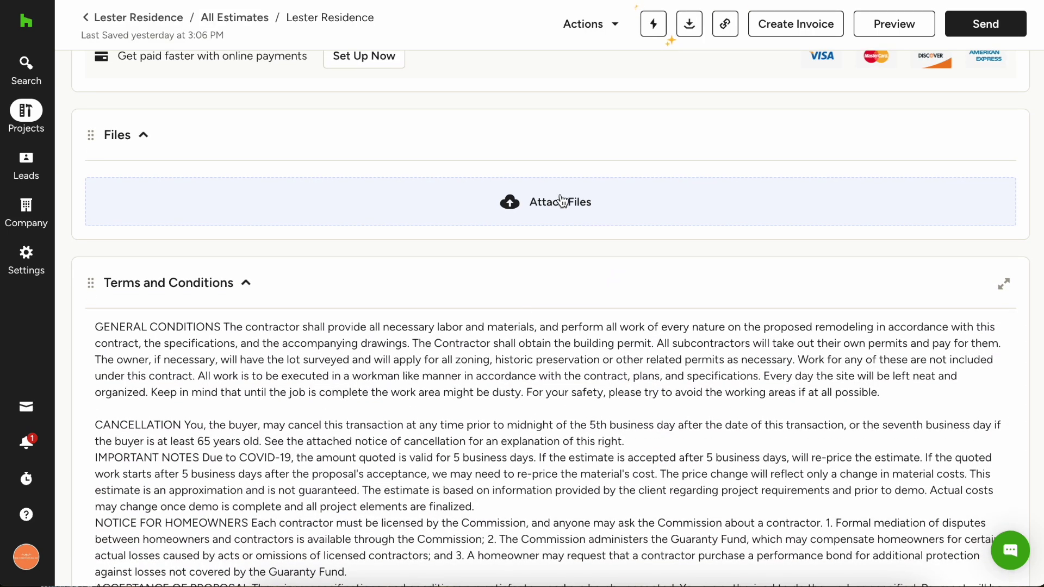
pyautogui.click(562, 200)
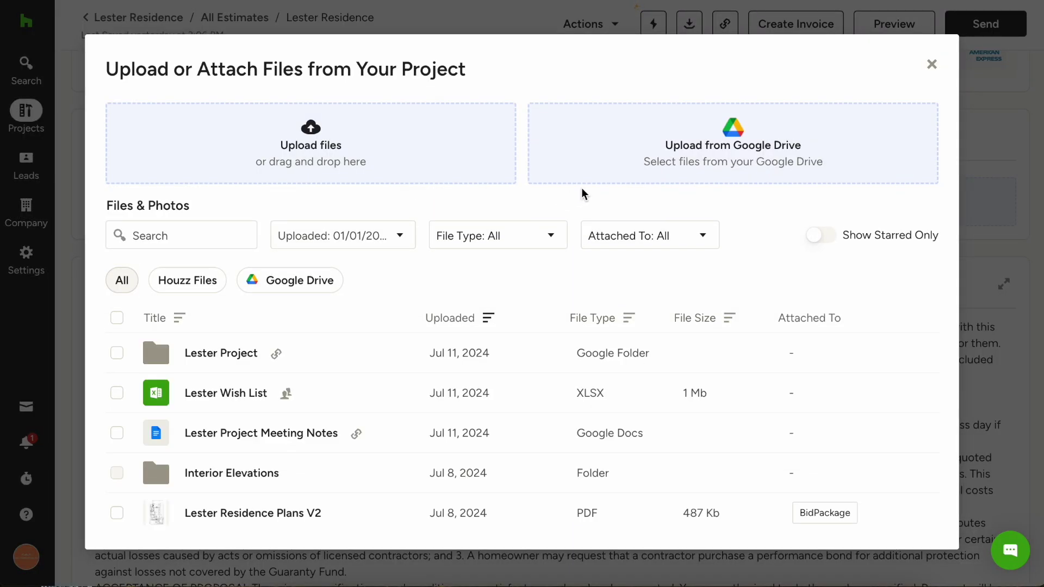
# Step: Attach Lester Wish List from the Drive Lester Project folder to the estimate
pyautogui.click(724, 154)
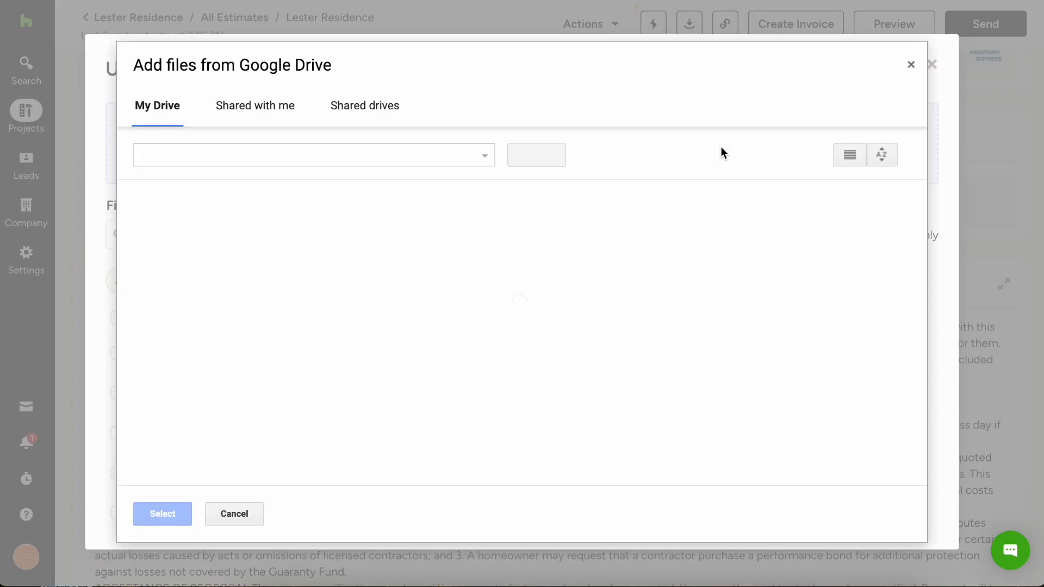
pyautogui.click(225, 225)
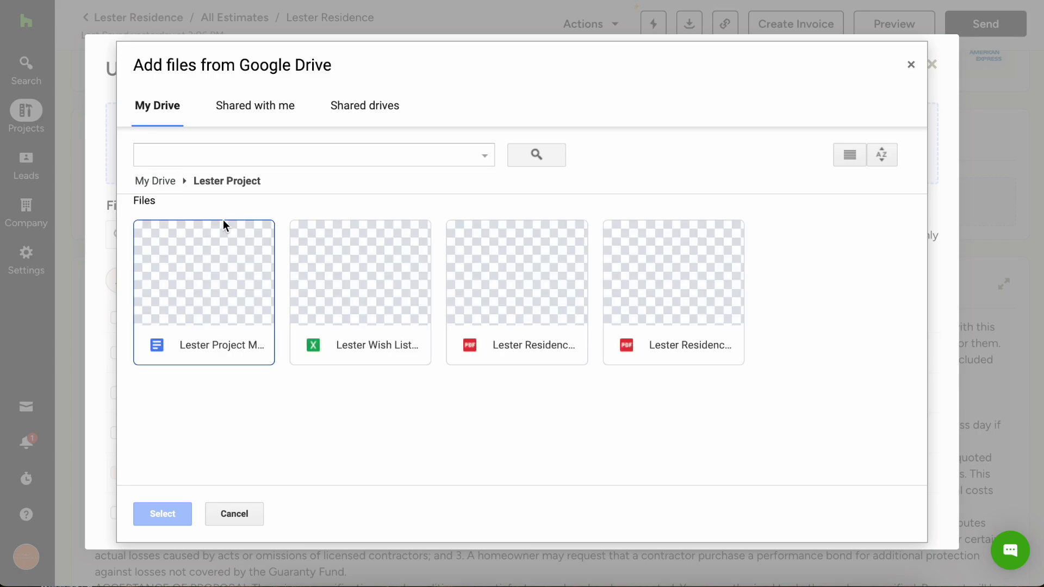
pyautogui.click(343, 285)
pyautogui.click(163, 511)
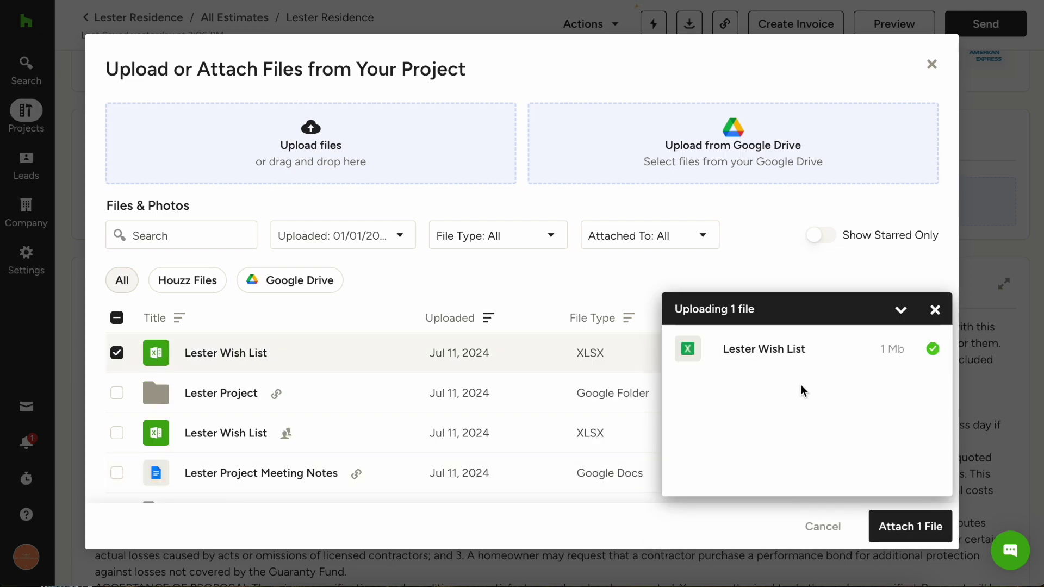
pyautogui.click(901, 309)
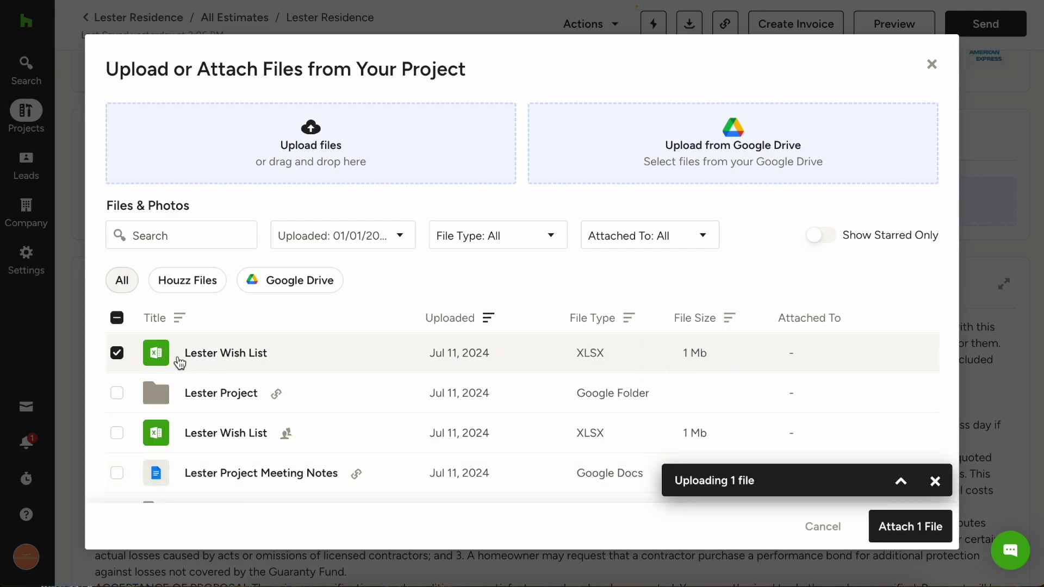
pyautogui.click(912, 528)
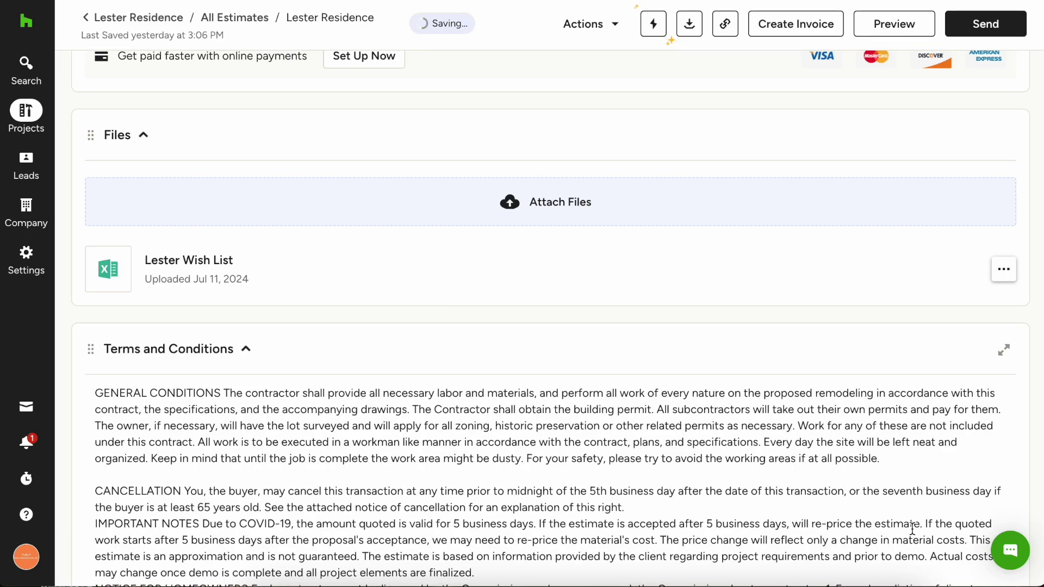